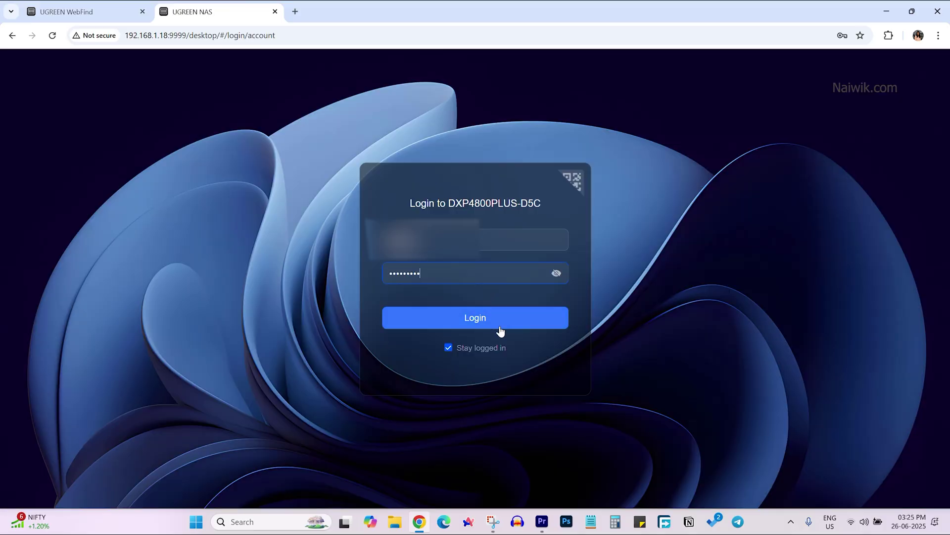
Log in and reach Update & Restore in the Control Panel under Service
left_click(500, 331)
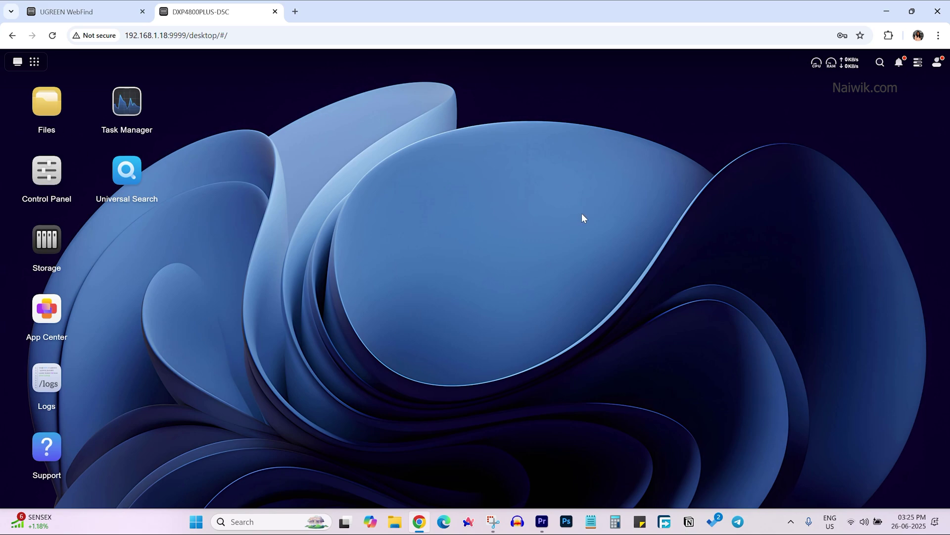
left_click(52, 177)
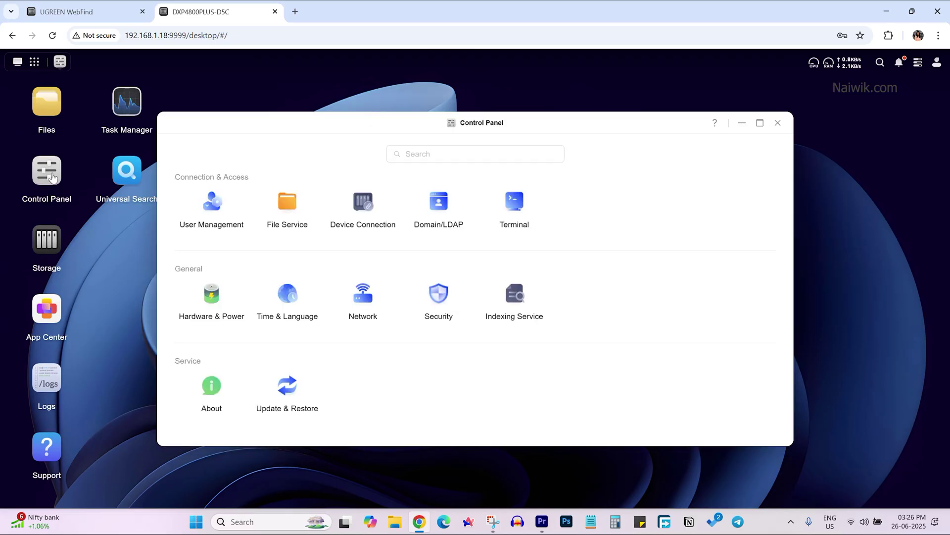
left_click(292, 394)
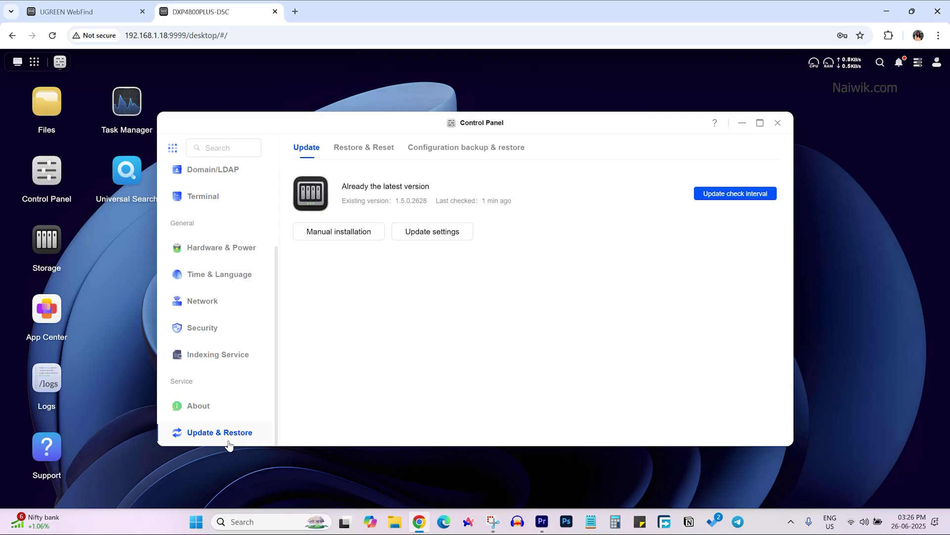
Show the Restore & Reset options with network reset and factory reset
left_click(362, 153)
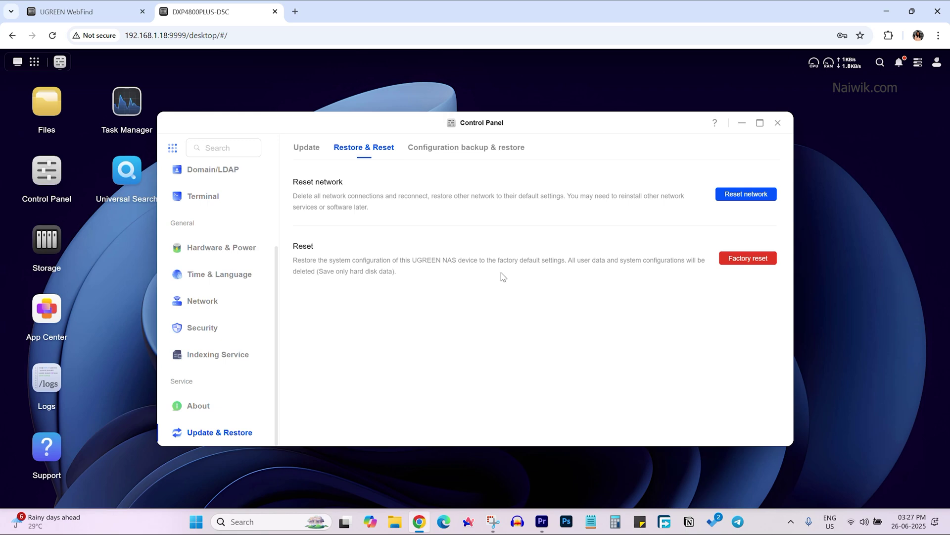
Accept the factory-reset warning, confirm with the account password, and let the reset complete
left_click(765, 262)
scroll(365, 318, "down", 3)
left_click(363, 313)
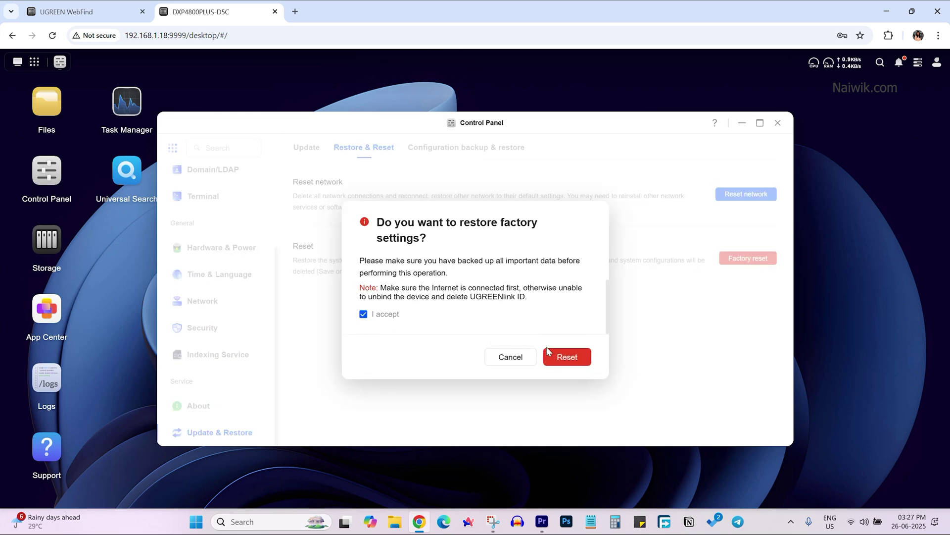
left_click(564, 357)
left_click(436, 297)
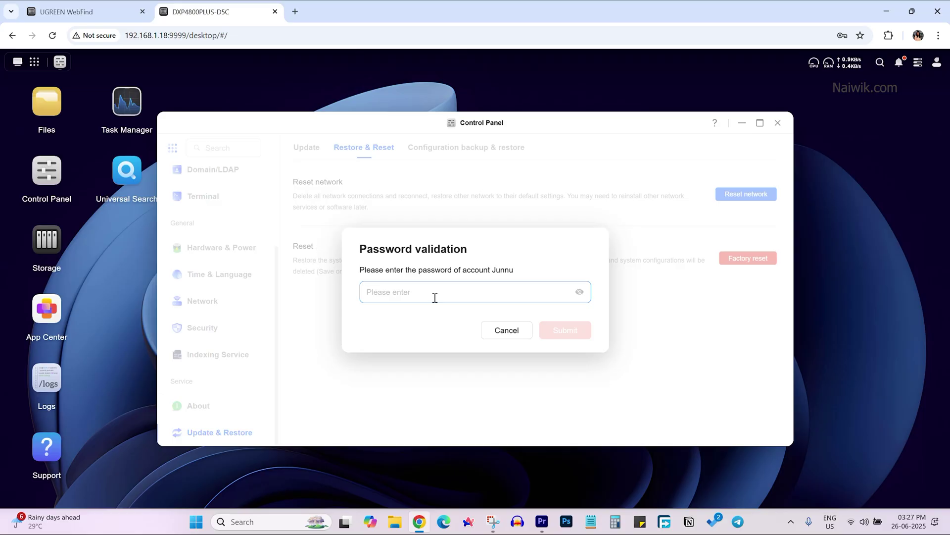
type("********")
left_click(566, 330)
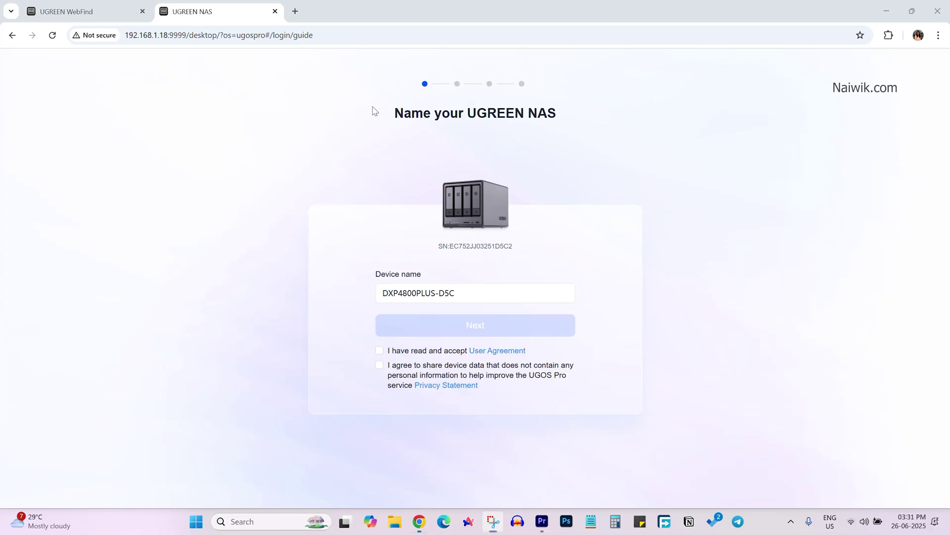
Name the device NaiwikNAS, accept the User Agreement and continue to the next step
left_click(497, 292)
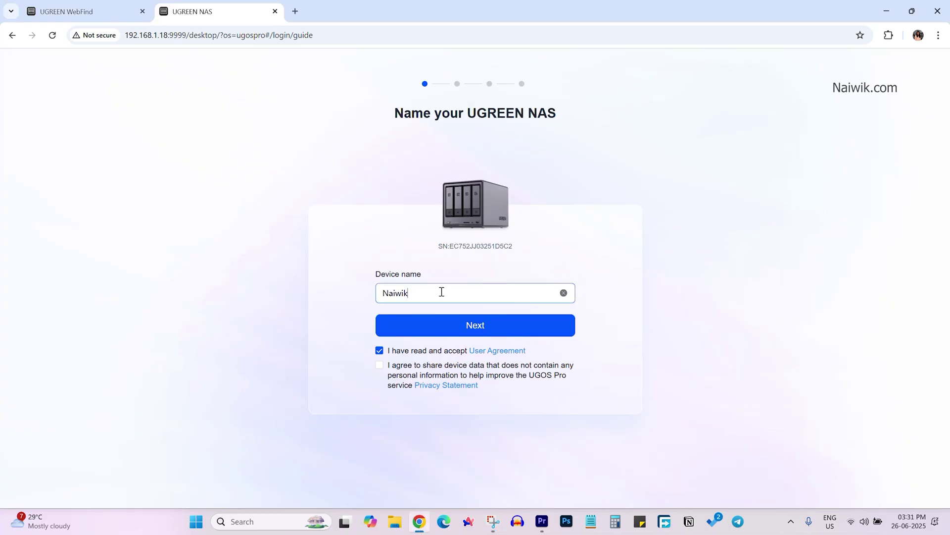
type("AS")
left_click(509, 333)
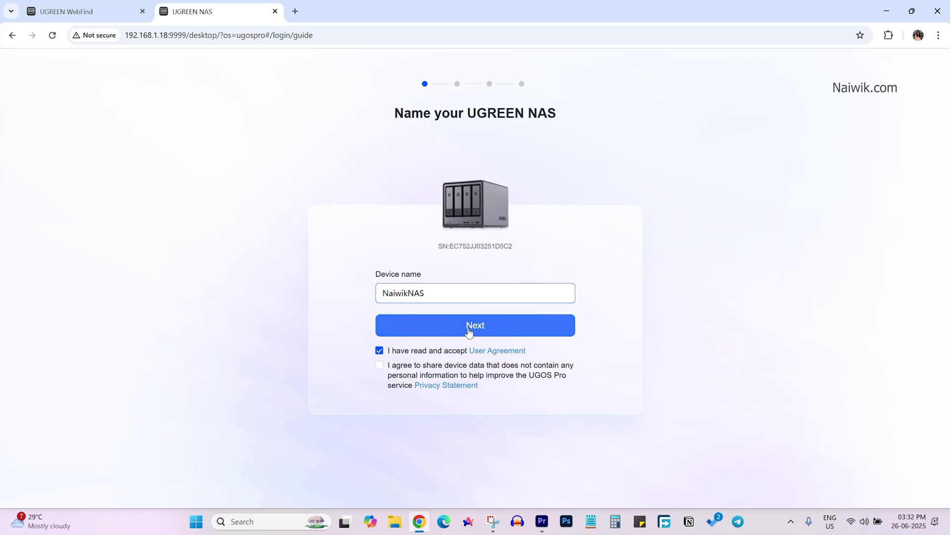
Create the administrator account with password and request the email verification code
left_click(468, 332)
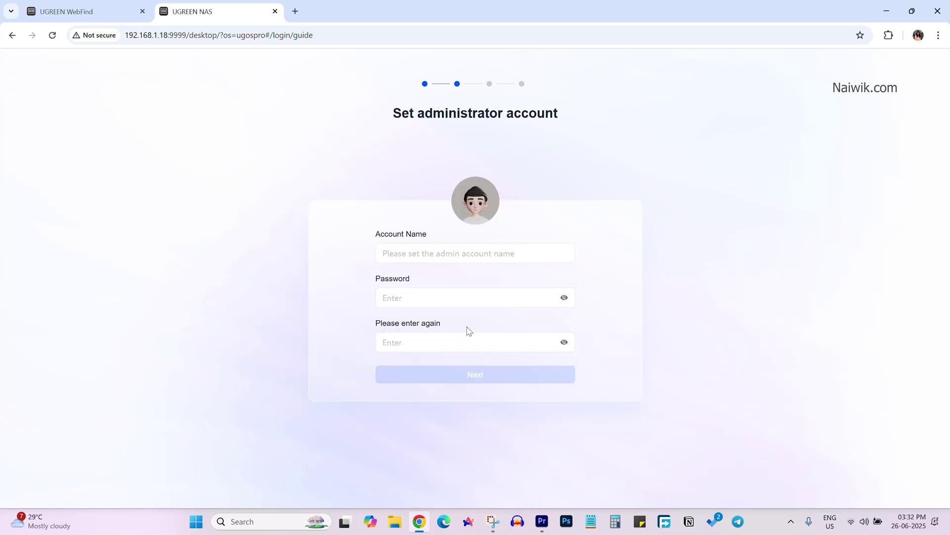
left_click(398, 303)
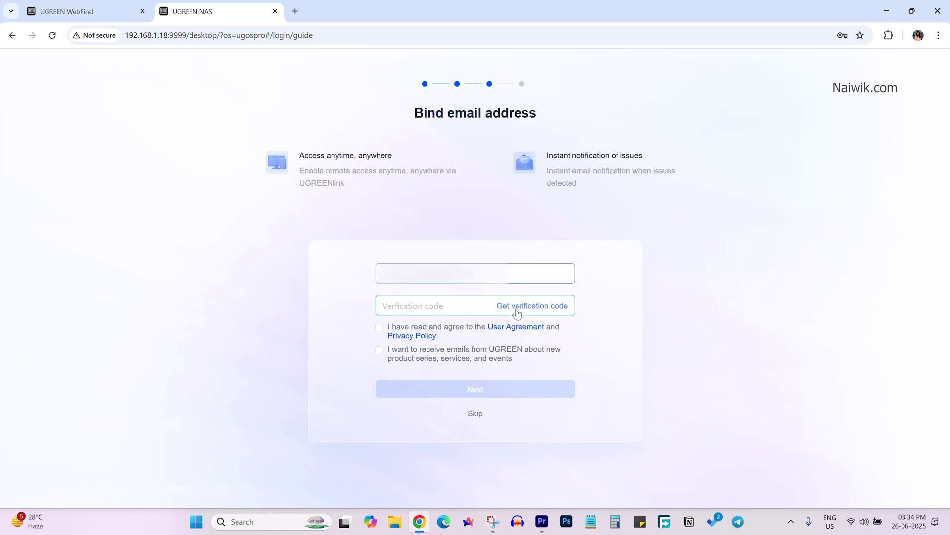
left_click(517, 313)
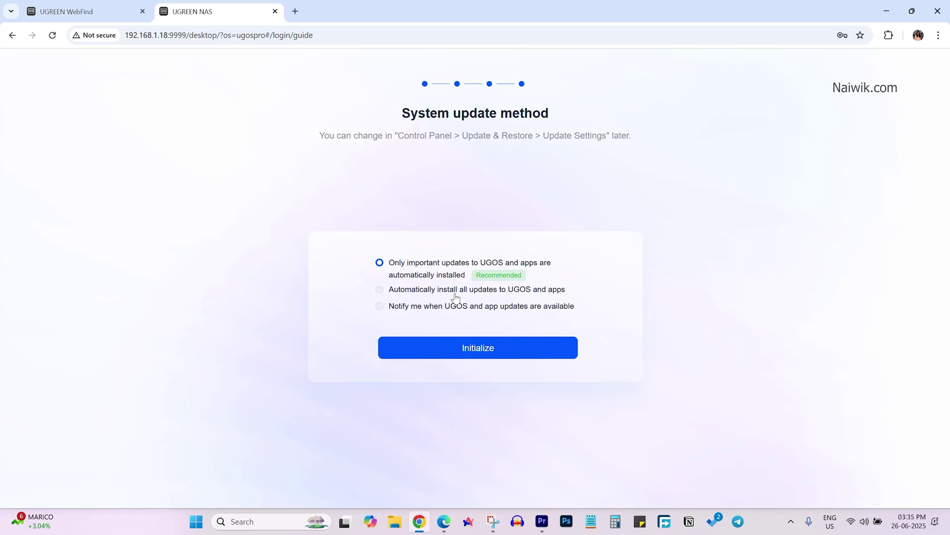
Initialize with the Recommended important-updates option and dismiss the welcome guide on the desktop
left_click(478, 352)
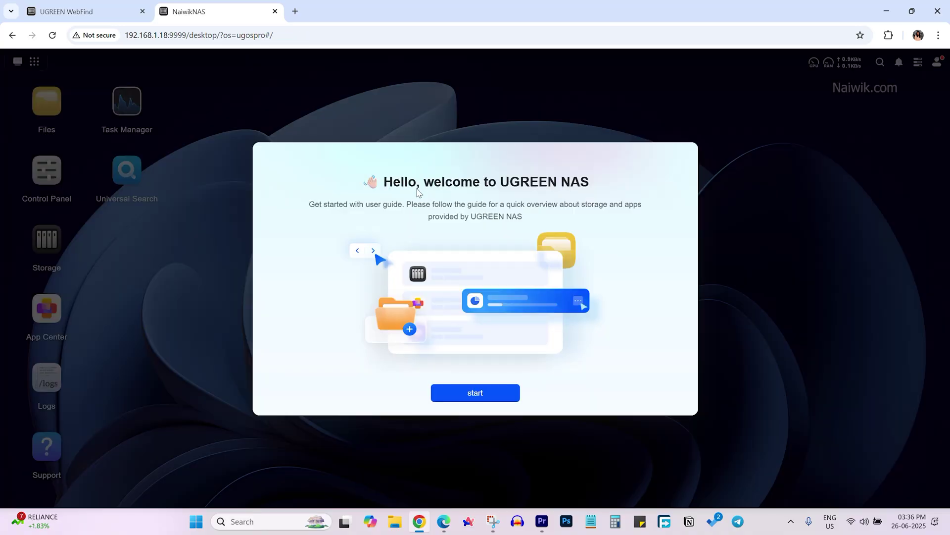
left_click(500, 394)
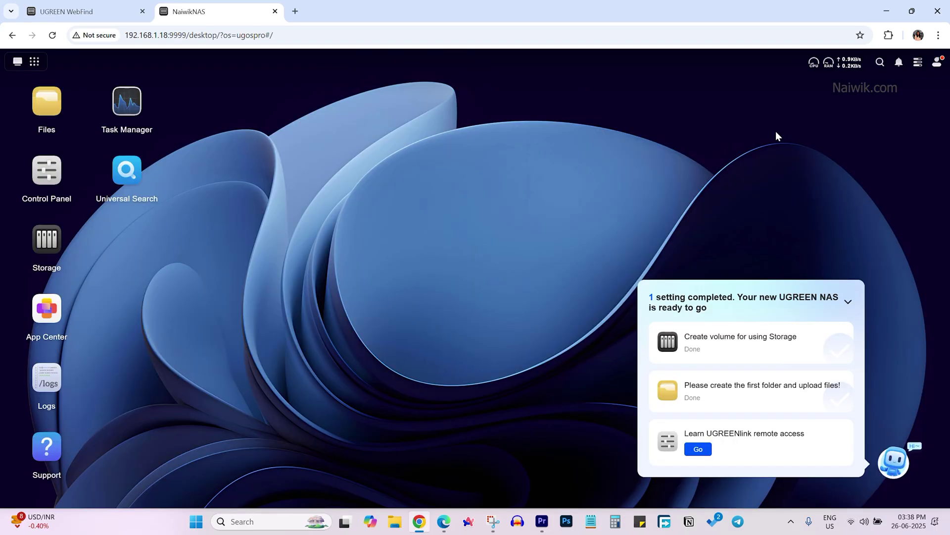